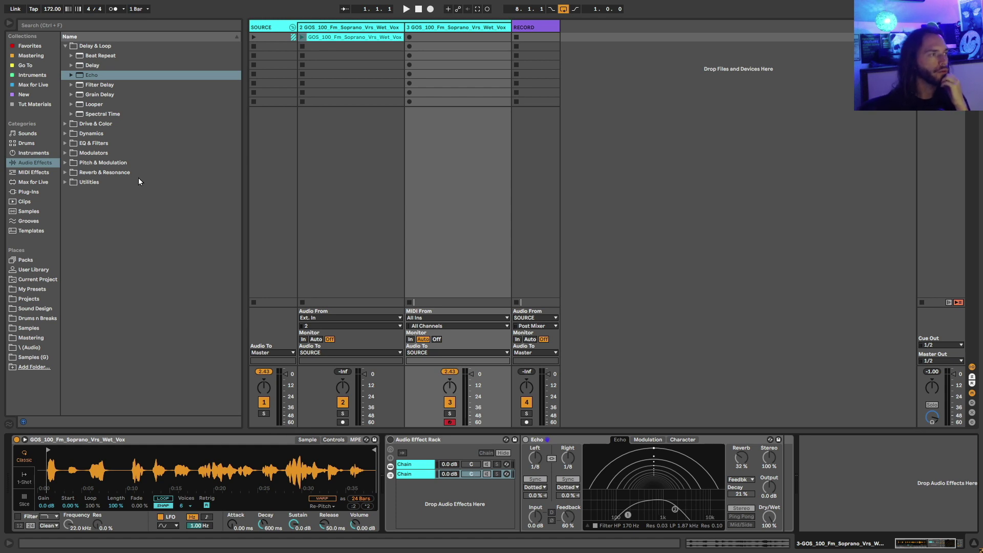
Collapse Delay & Loop, expand Reverb & Resonance, and select Spectral Resonator.
{"action": "left_click", "coordinate": [71, 115]}
{"action": "left_click", "coordinate": [71, 114]}
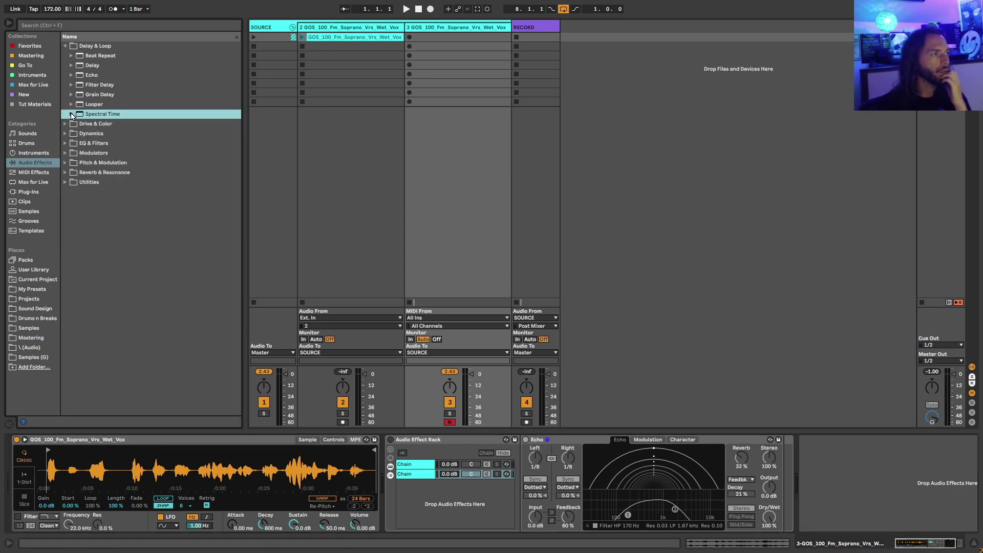
{"action": "left_click", "coordinate": [65, 47]}
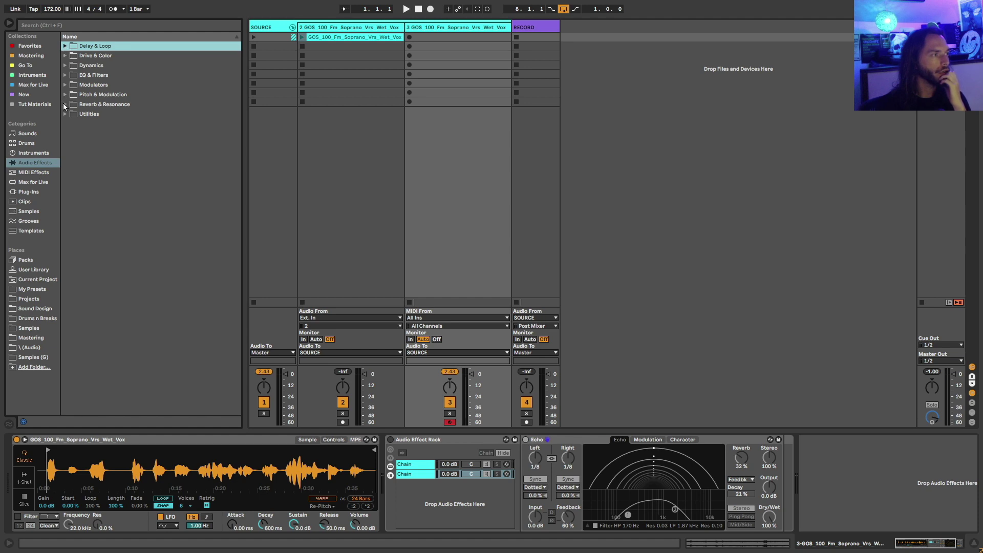
{"action": "left_click", "coordinate": [65, 104]}
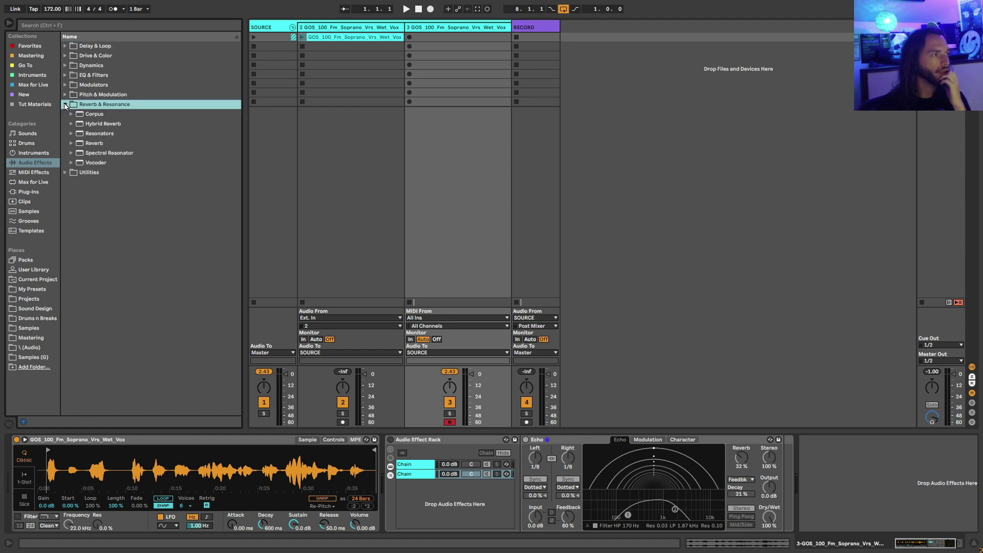
{"action": "left_click", "coordinate": [100, 153]}
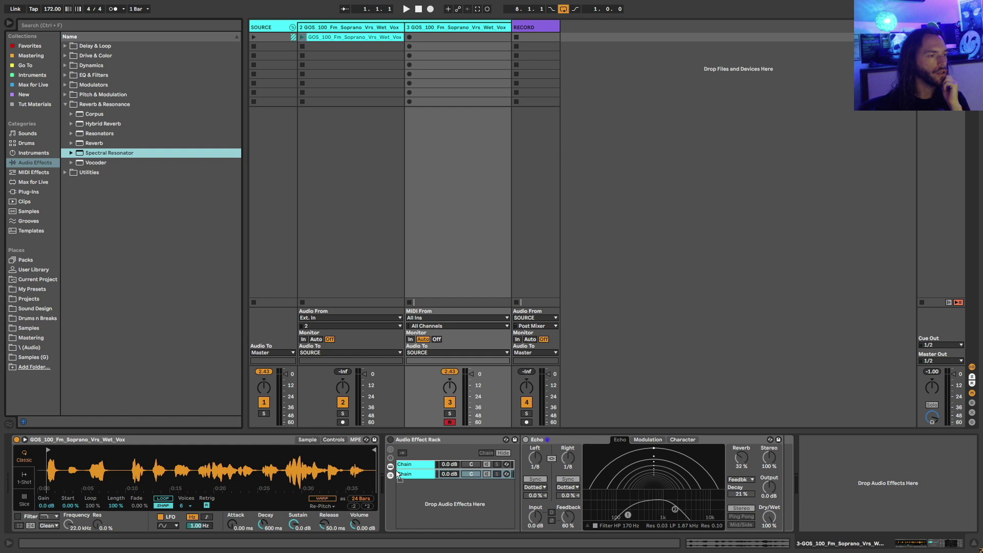
Insert Spectral Resonator ahead of the echo rack and try a Resonators device tuned to D#2.
{"action": "key", "text": "Return"}
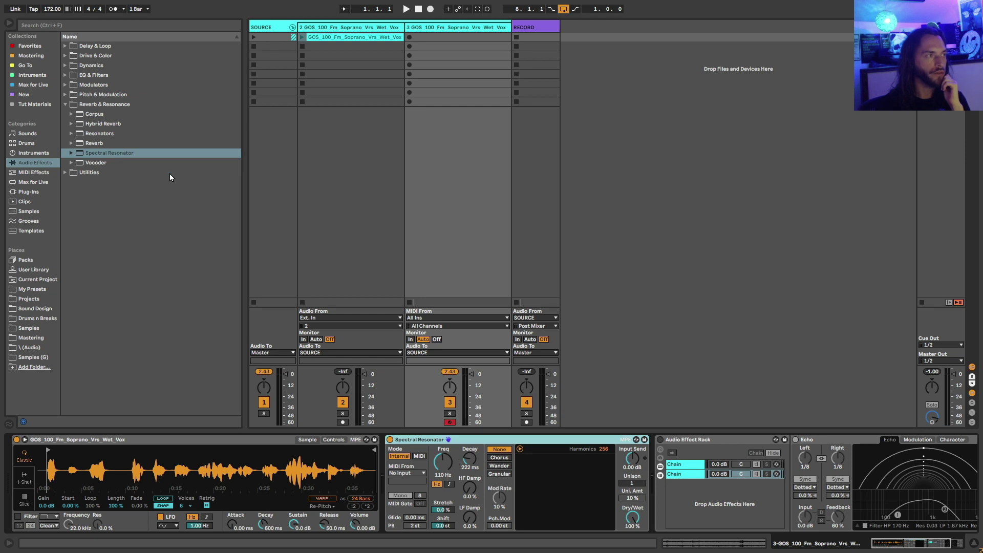
{"action": "left_click", "coordinate": [99, 133]}
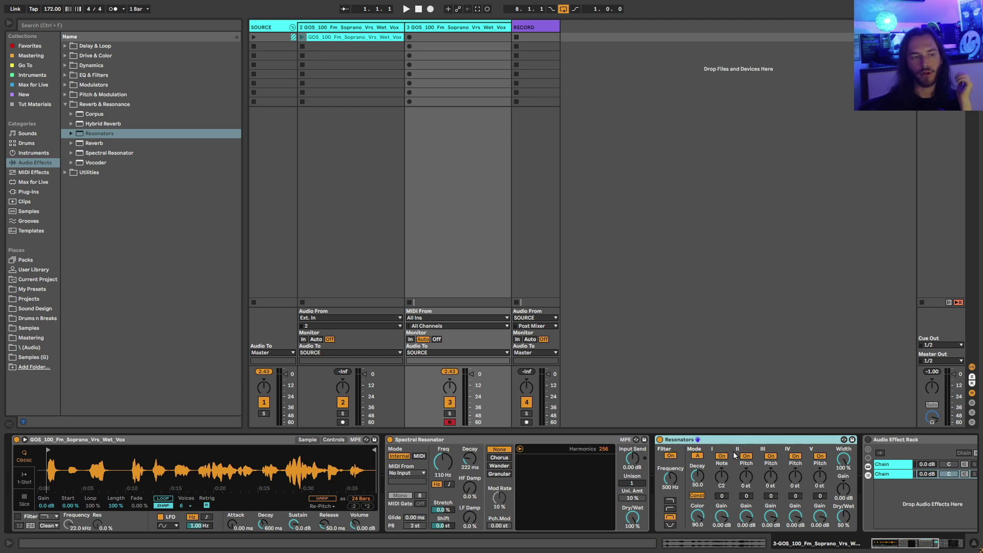
{"action": "left_click", "coordinate": [722, 476]}
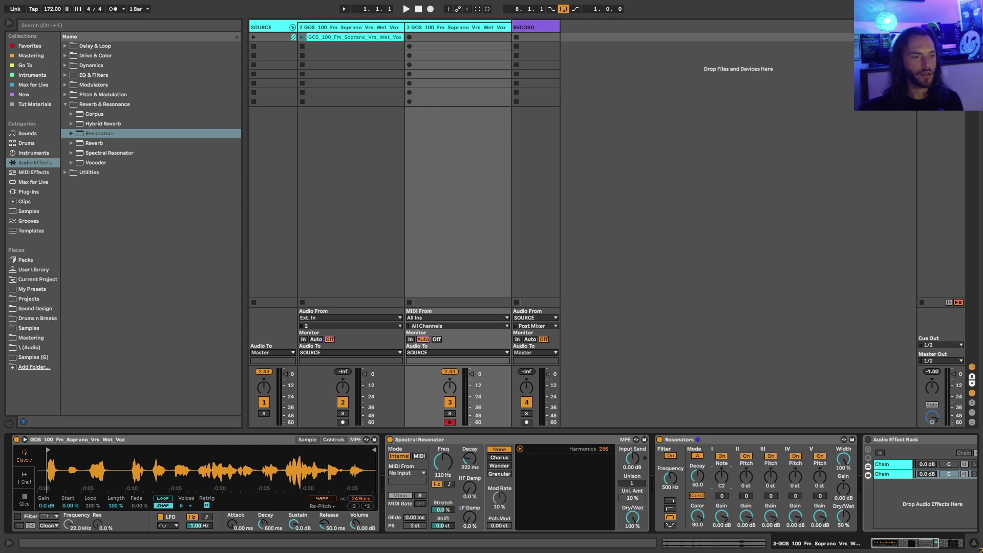
{"action": "left_click_drag", "start_coordinate": [722, 476], "coordinate": [722, 471]}
Delete the Resonators device and switch Spectral Resonator to MIDI mode.
{"action": "left_click", "coordinate": [760, 441]}
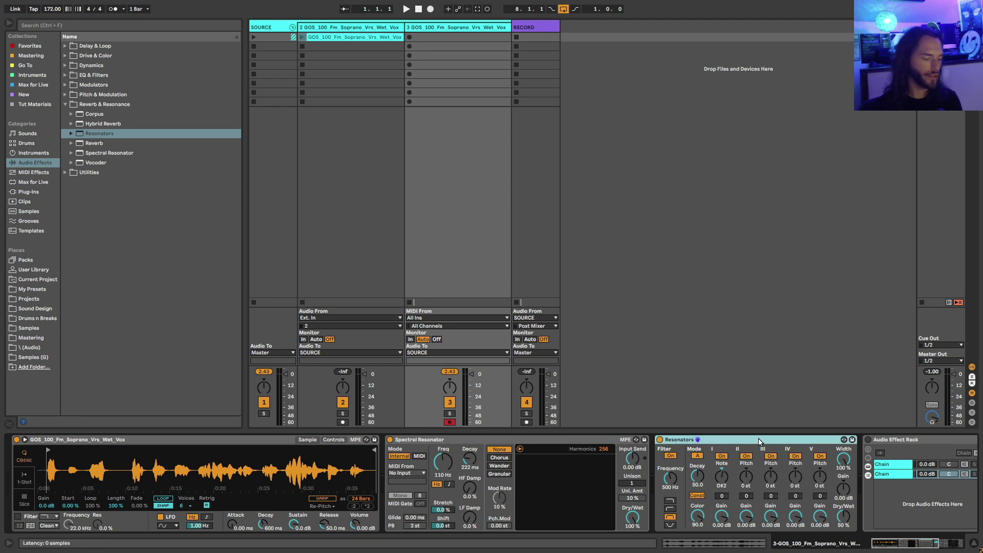
{"action": "key", "text": "Delete"}
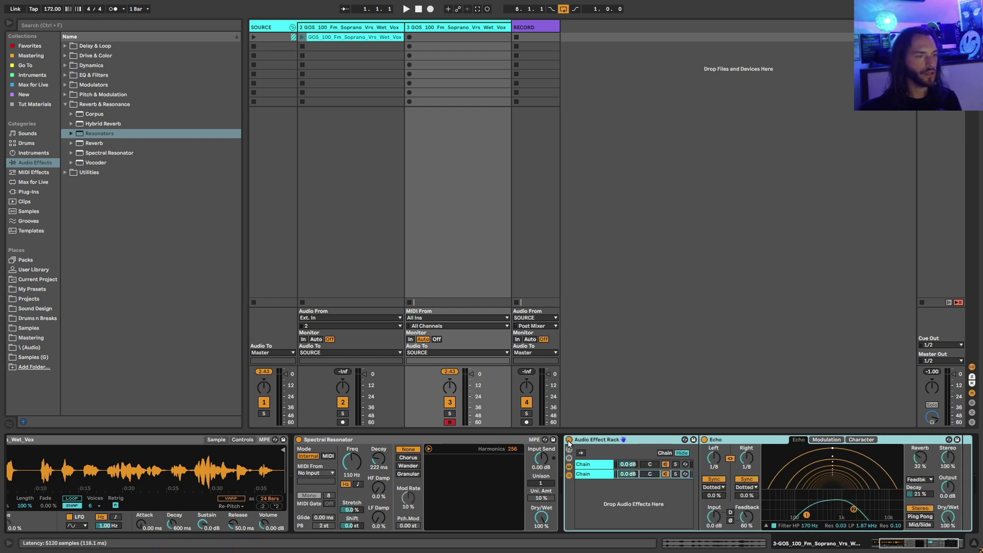
{"action": "left_click", "coordinate": [328, 456]}
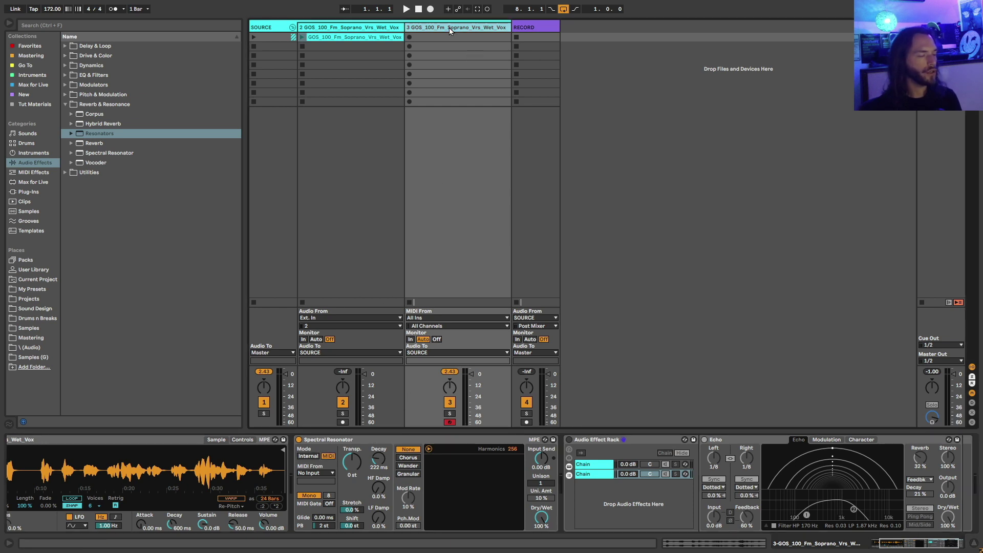
Add a new MIDI track with Monitor set to In, then reselect track 3's devices.
{"action": "key", "text": "ctrl+shift+t"}
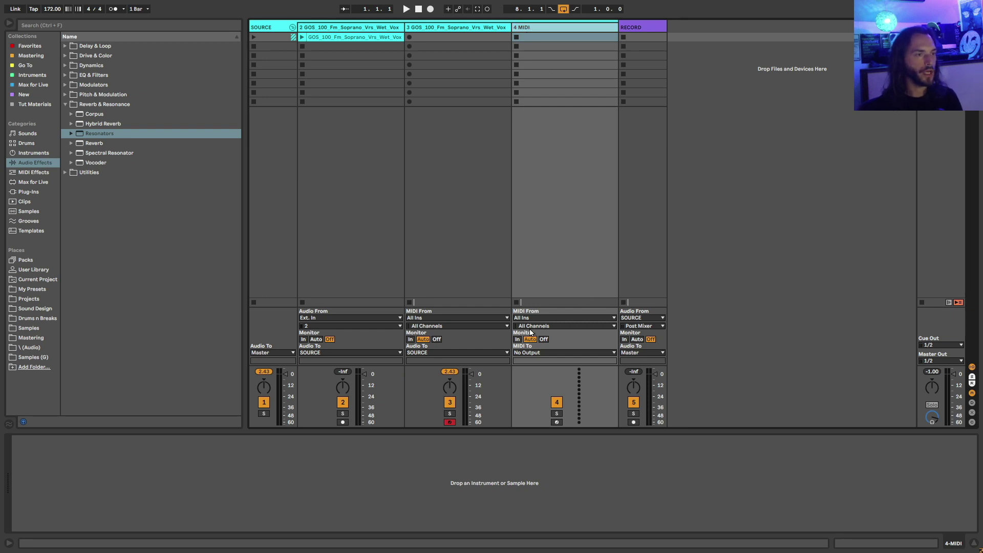
{"action": "left_click", "coordinate": [517, 340]}
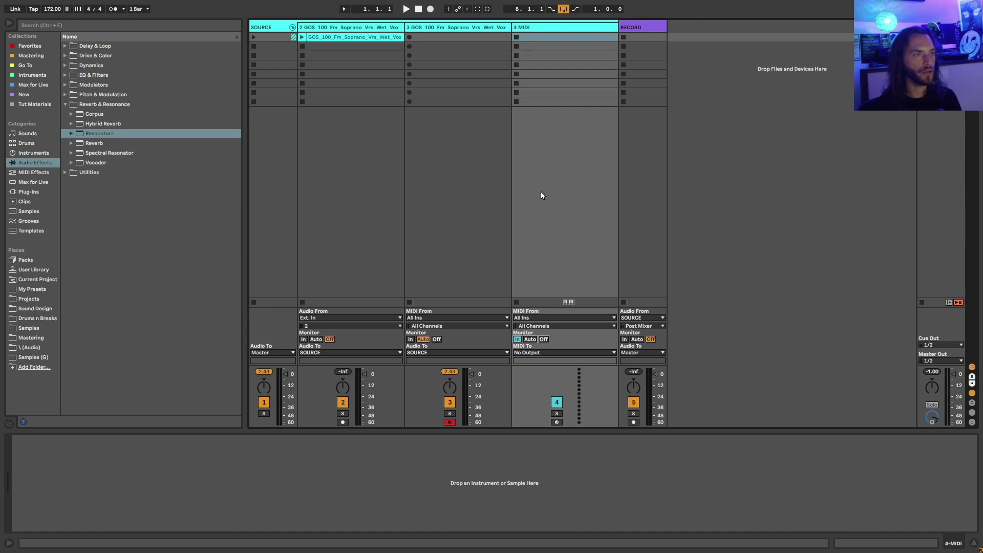
{"action": "left_click", "coordinate": [449, 402]}
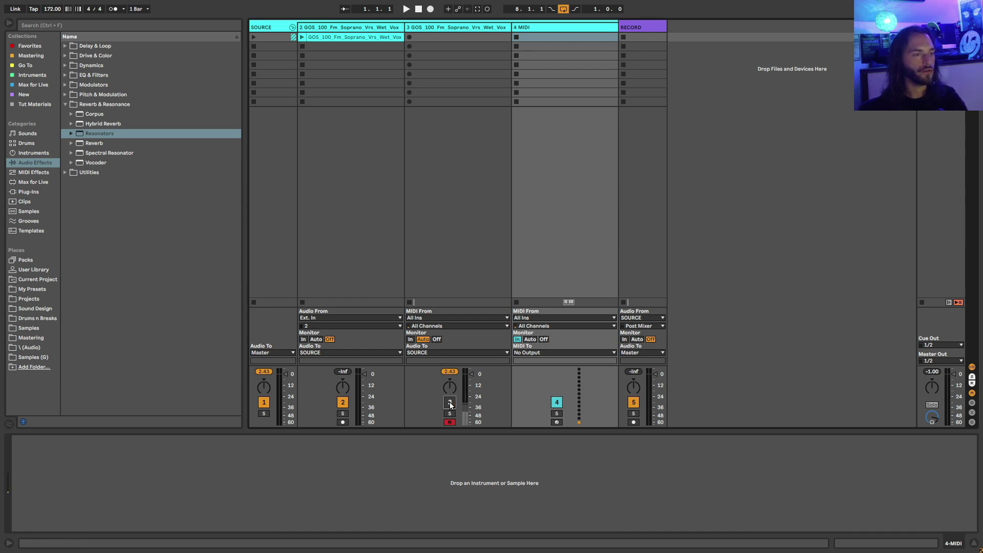
{"action": "left_click", "coordinate": [450, 401]}
{"action": "left_click", "coordinate": [461, 30]}
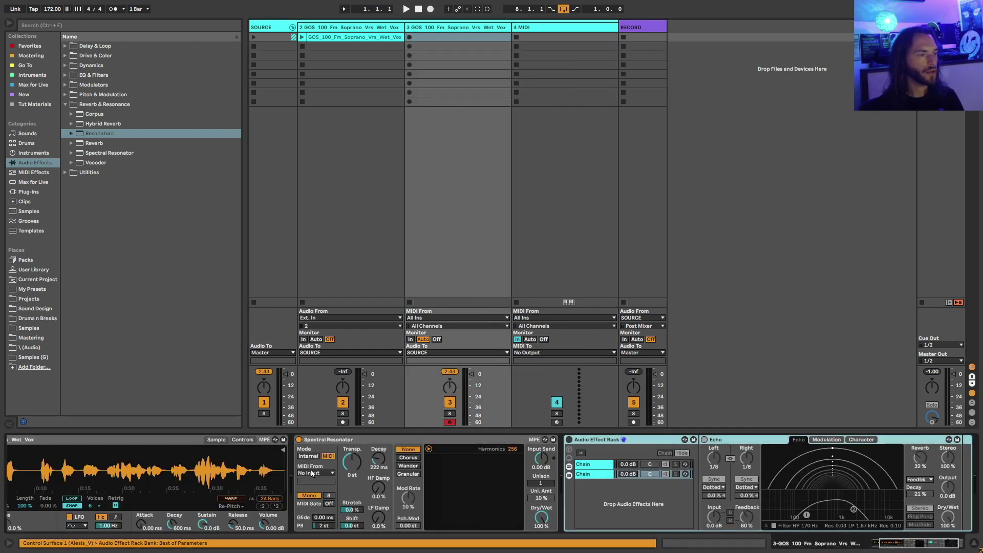
Set Spectral Resonator's MIDI From source to the 4-MIDI track.
{"action": "left_click", "coordinate": [324, 473]}
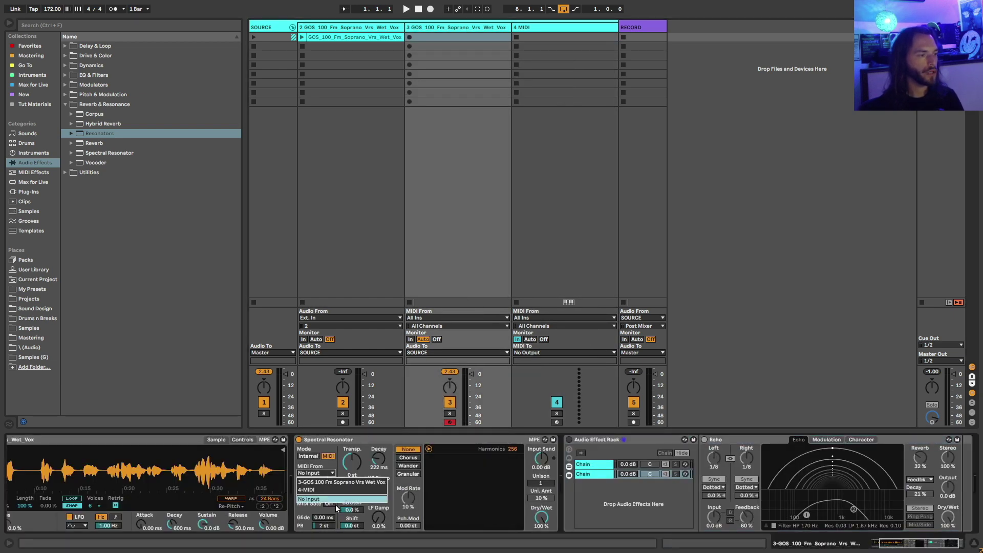
{"action": "left_click", "coordinate": [307, 491]}
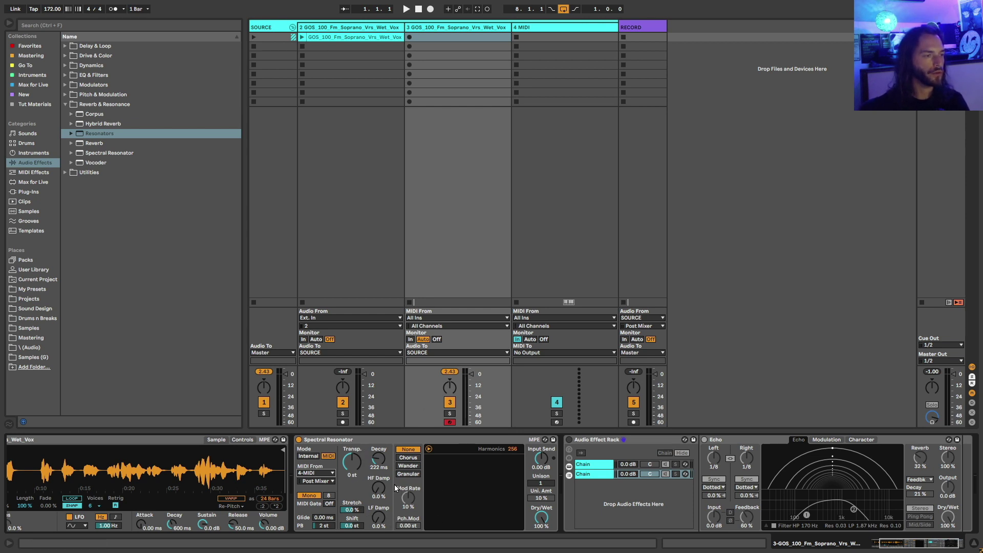
Give Spectral Resonator 2.38 s decay, 25 % stretch, ~30 % HF/LF damping and Chorus modulation.
{"action": "left_click", "coordinate": [379, 459]}
{"action": "left_click_drag", "start_coordinate": [379, 460], "coordinate": [379, 438]}
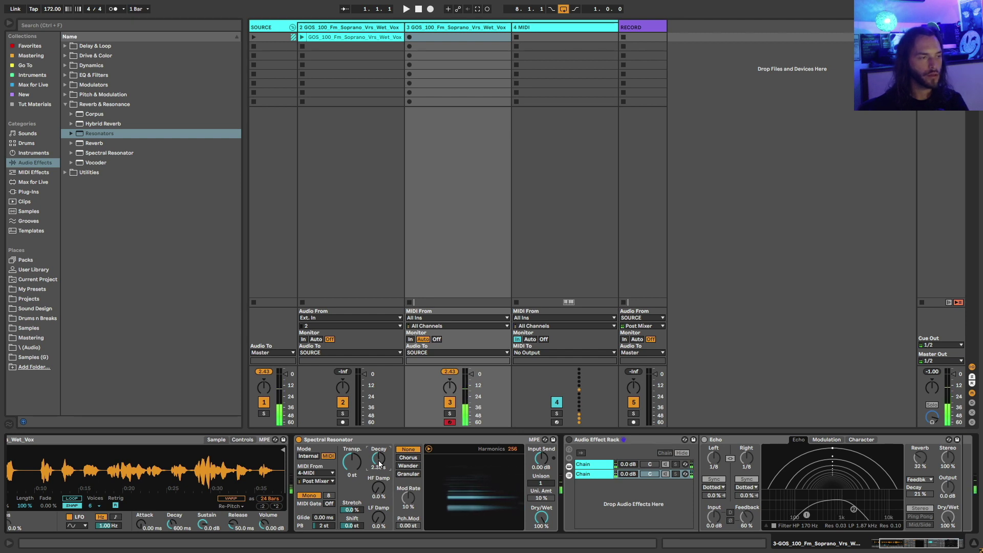
{"action": "mouse_move", "coordinate": [352, 509]}
{"action": "left_mouse_down"}
{"action": "mouse_move", "coordinate": [352, 492]}
{"action": "mouse_move", "coordinate": [353, 522]}
{"action": "left_mouse_up"}
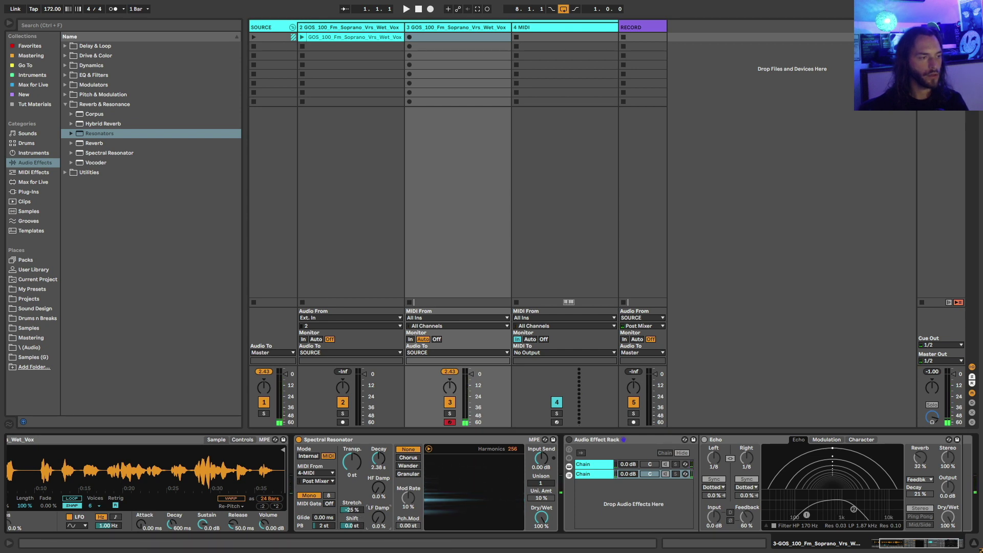
{"action": "left_click_drag", "start_coordinate": [376, 519], "coordinate": [375, 507]}
{"action": "left_click_drag", "start_coordinate": [378, 488], "coordinate": [378, 477]}
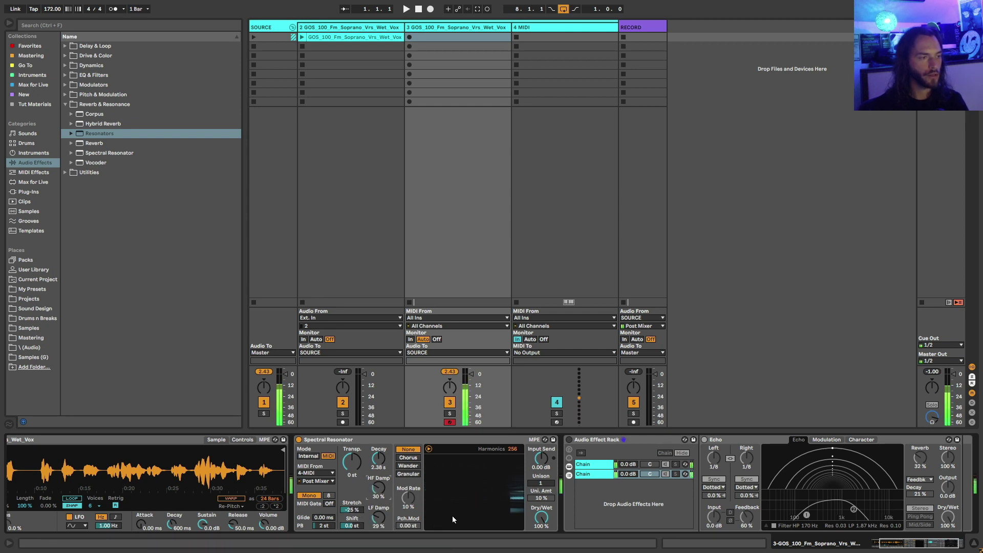
{"action": "left_click", "coordinate": [512, 448]}
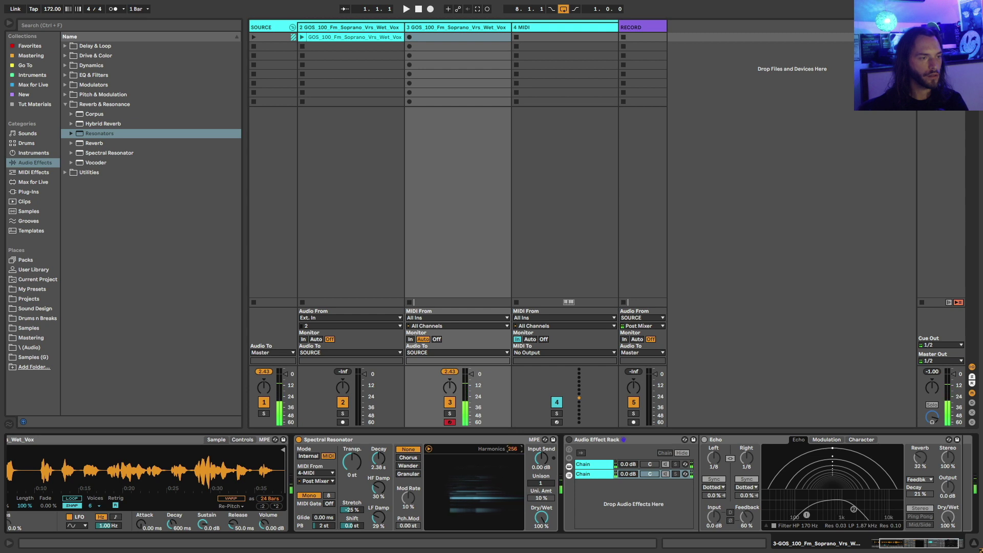
{"action": "left_click", "coordinate": [417, 459]}
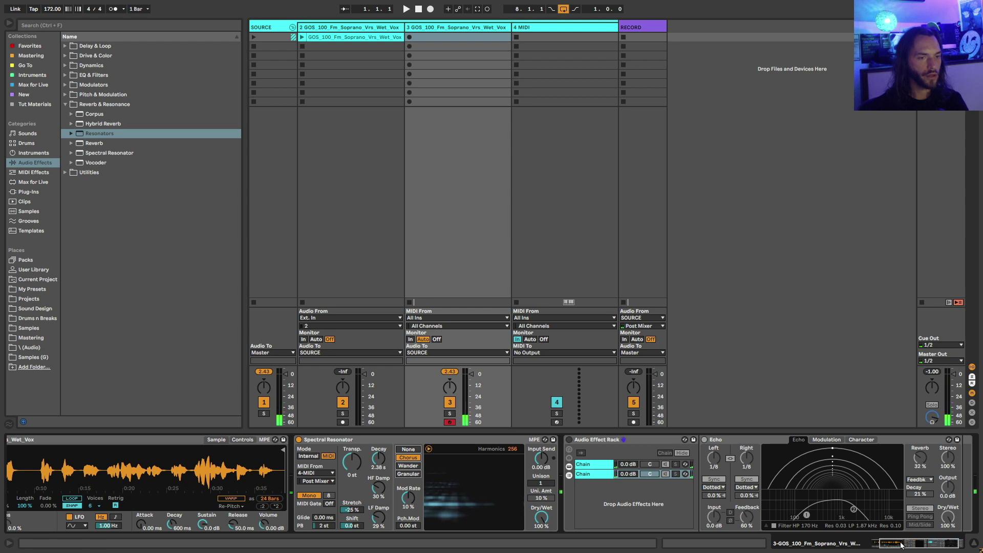
{"action": "left_click", "coordinate": [569, 439]}
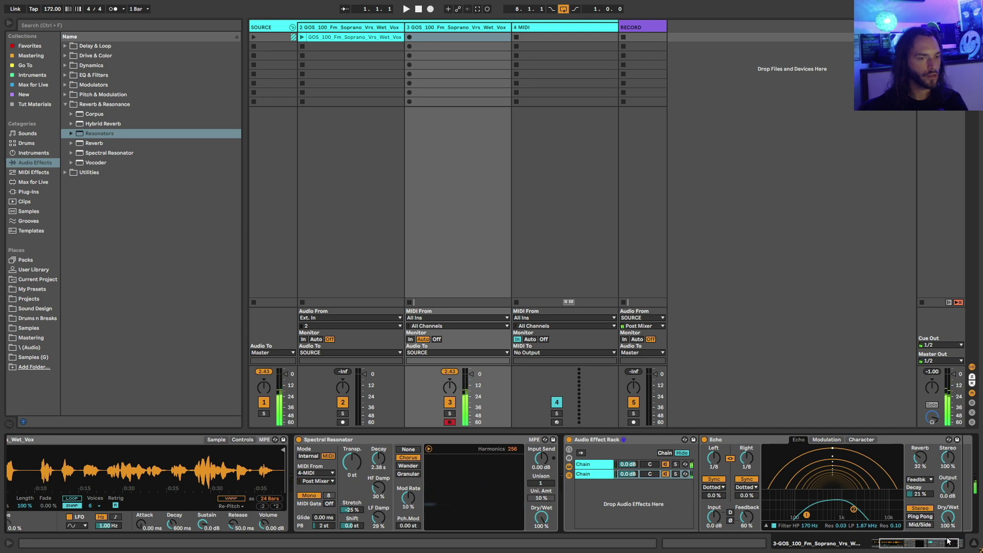
{"action": "left_click", "coordinate": [922, 544]}
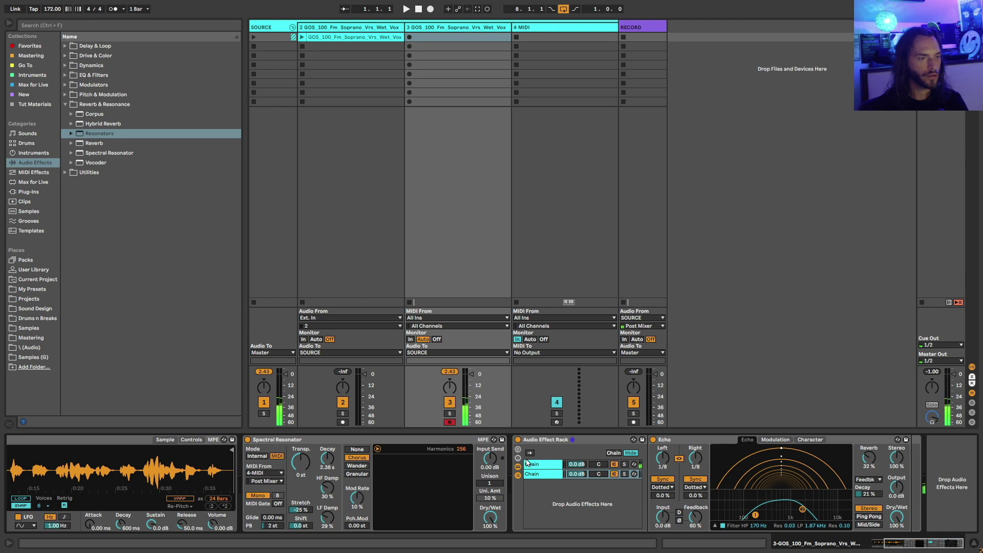
{"action": "left_click", "coordinate": [518, 440]}
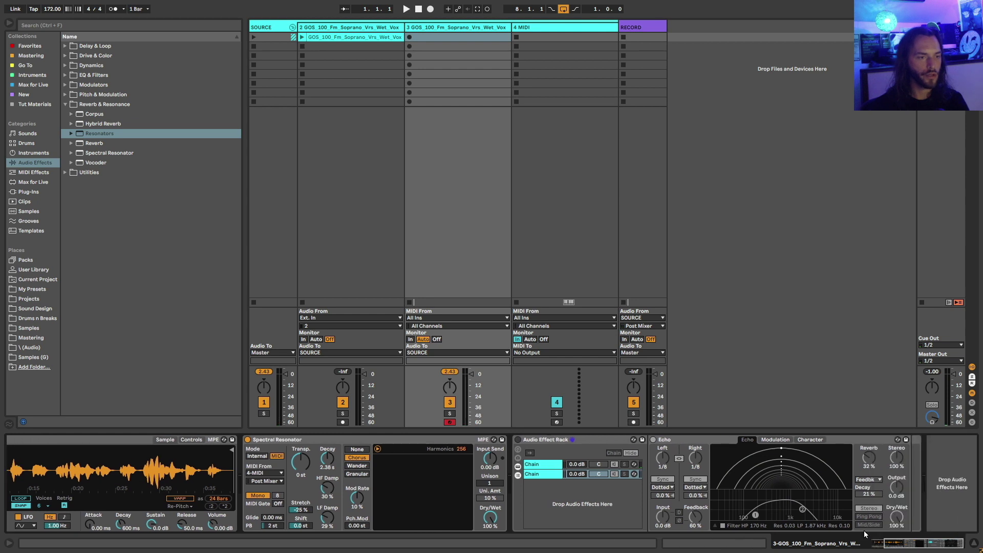
{"action": "left_click", "coordinate": [519, 440]}
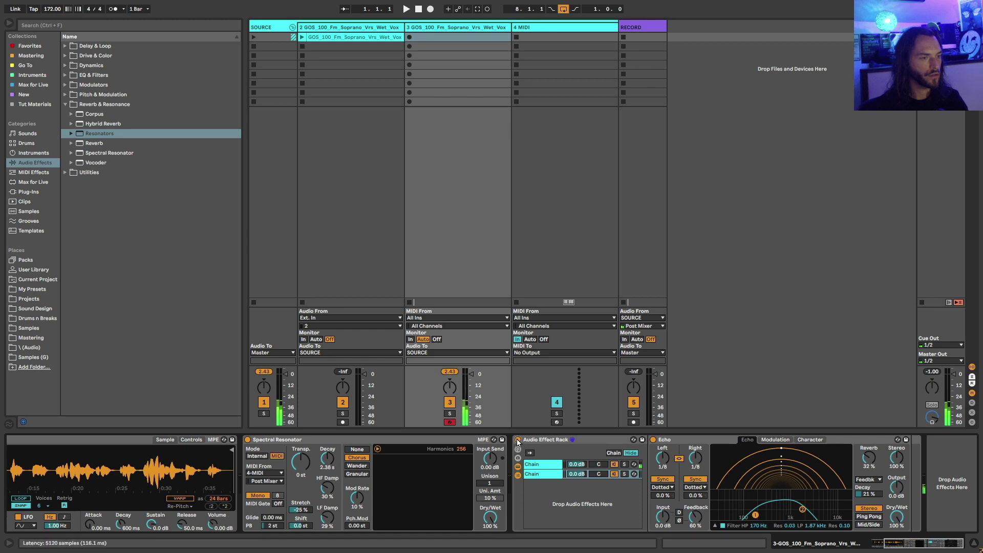
{"action": "left_click", "coordinate": [518, 440]}
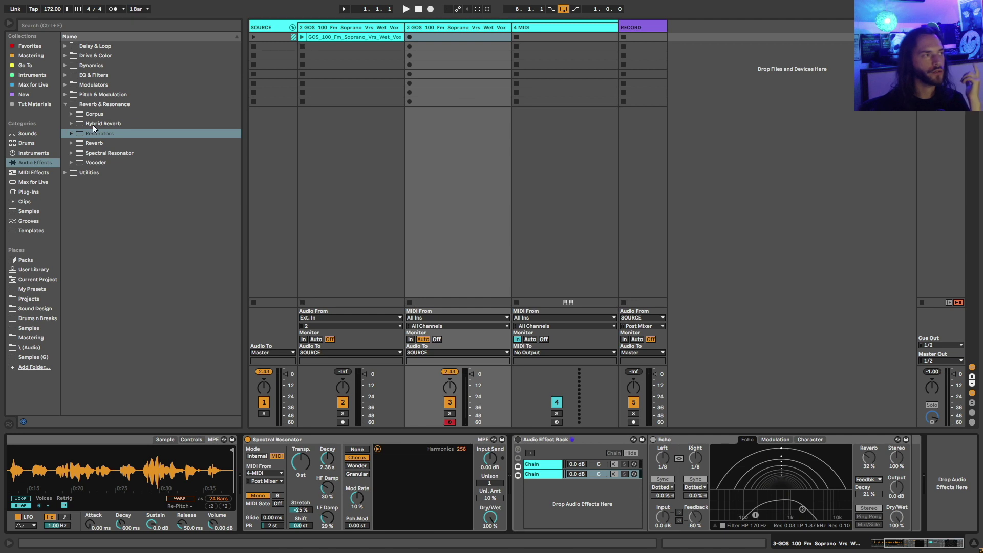
Select Hybrid Reverb under Reverb & Resonance and load it after the echo rack.
{"action": "left_click", "coordinate": [67, 123]}
{"action": "key", "text": "Return"}
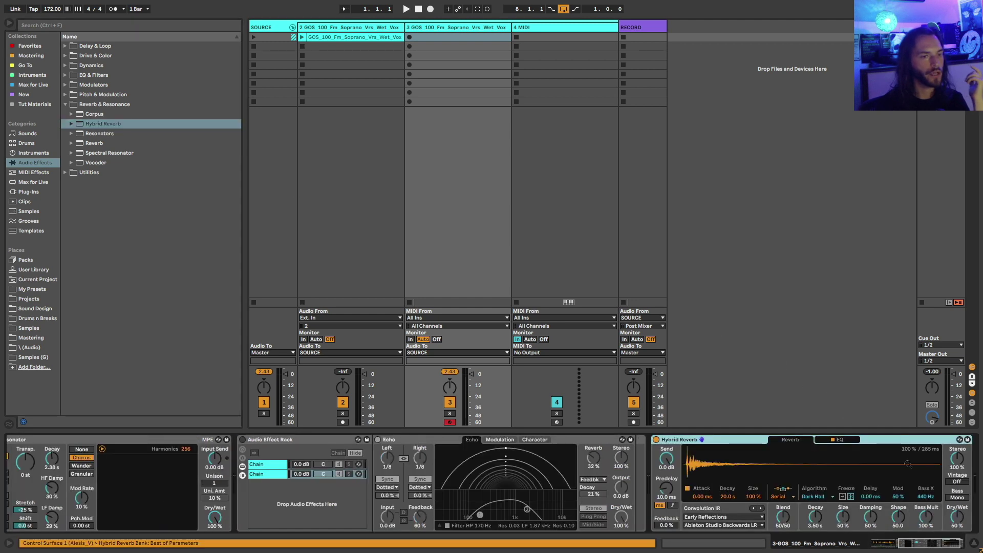
{"action": "left_click", "coordinate": [929, 547]}
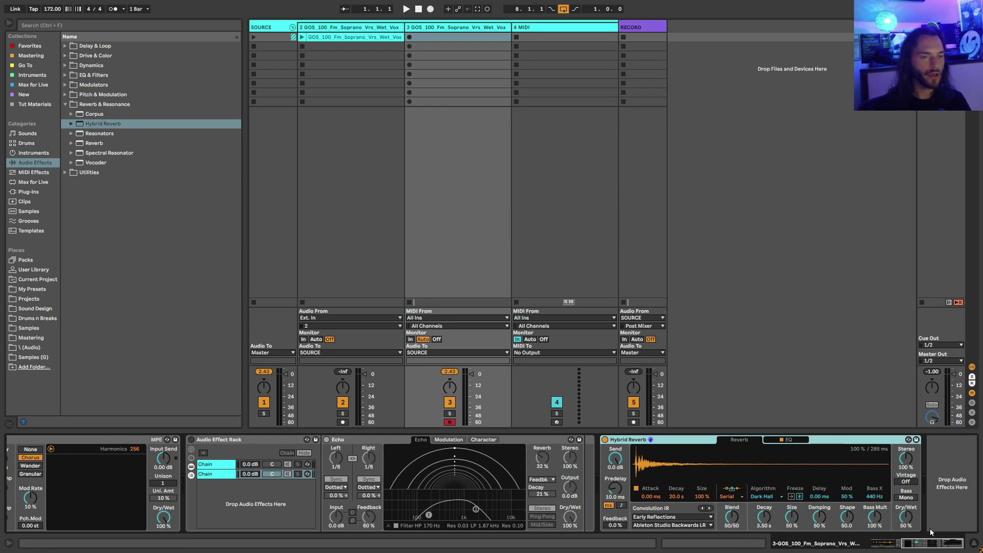
Set Hybrid Reverb Dry/Wet to 100 % and toggle the echo rack to compare.
{"action": "left_click_drag", "start_coordinate": [915, 547], "coordinate": [906, 508]}
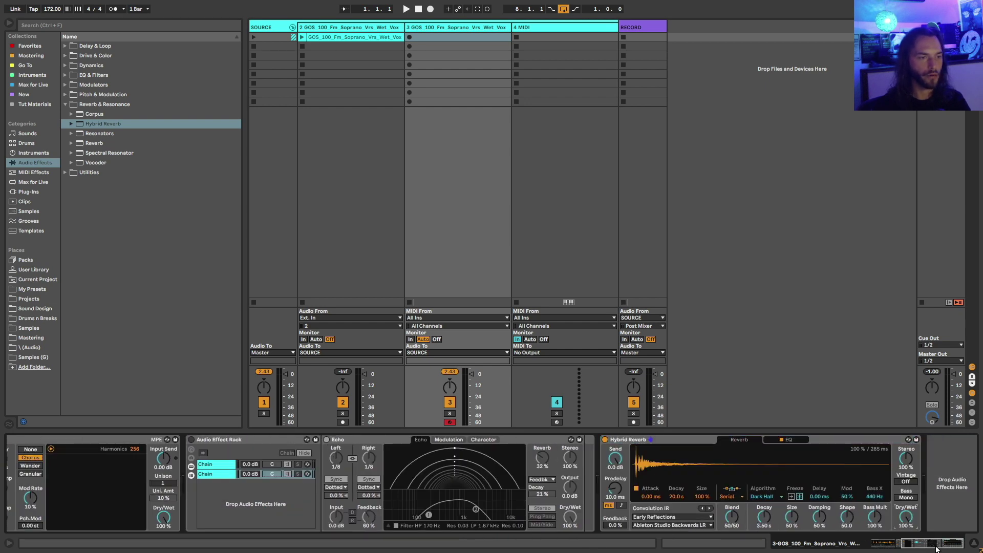
{"action": "left_click_drag", "start_coordinate": [936, 549], "coordinate": [963, 548]}
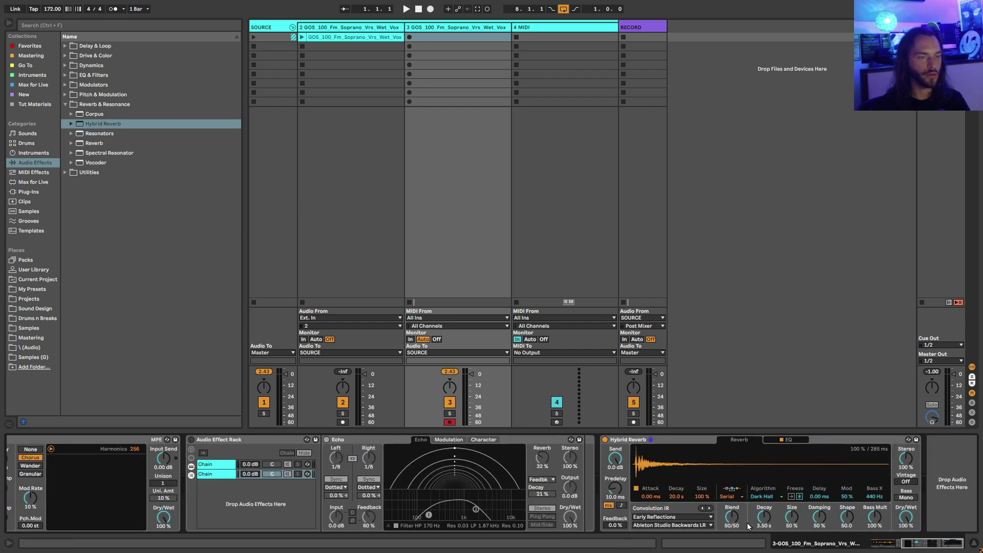
{"action": "left_click", "coordinate": [191, 439]}
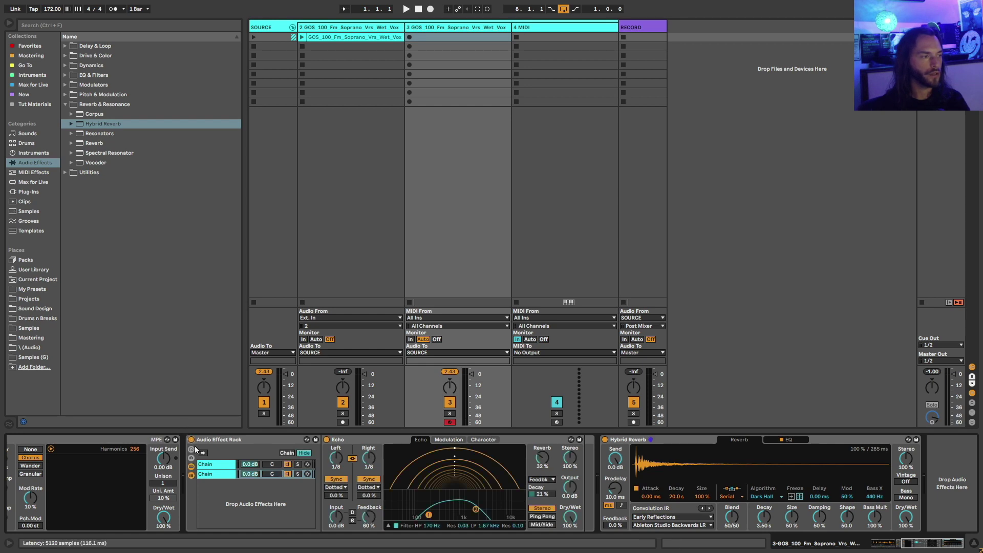
{"action": "left_click", "coordinate": [191, 439]}
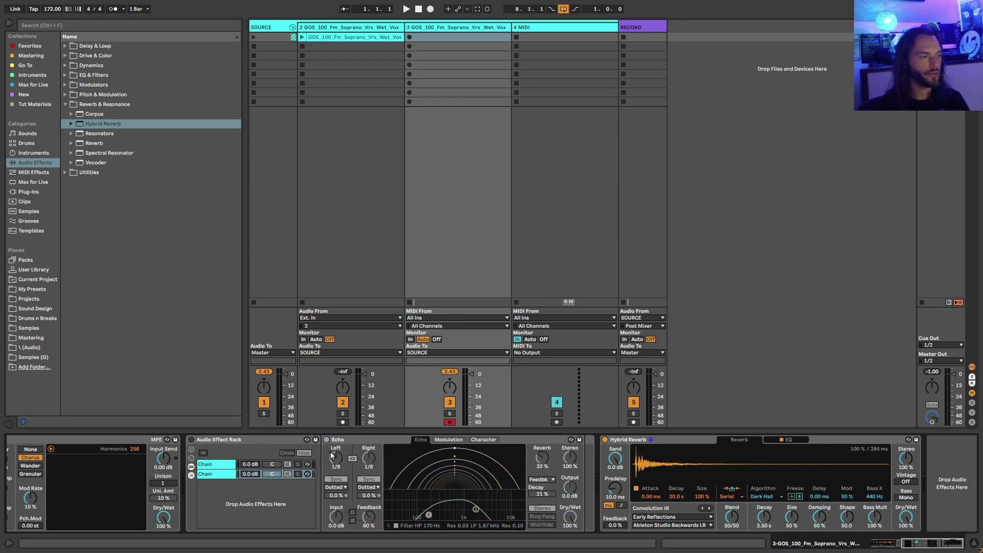
{"action": "key", "text": "0"}
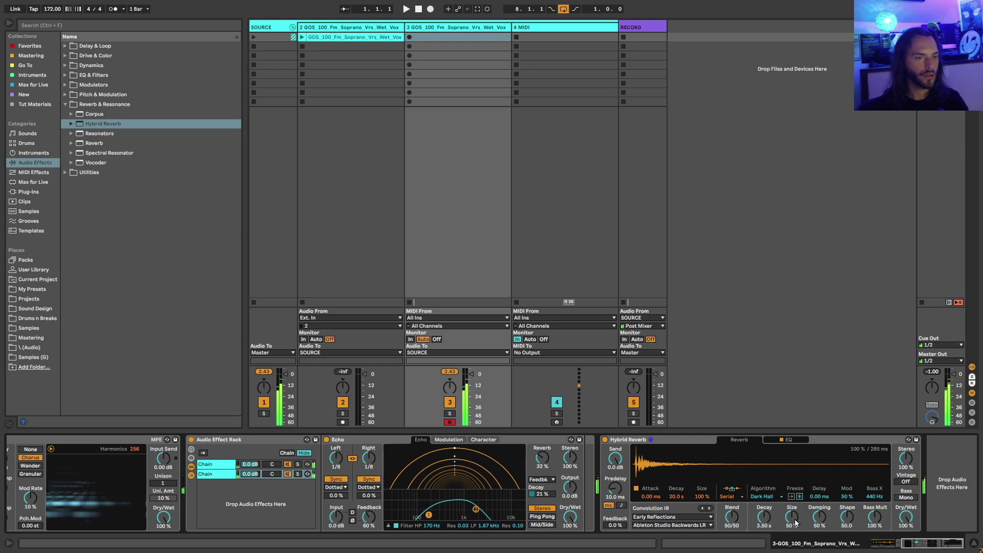
Set the reverb Decay to 4.53 s and Shape to 82.5, leaving the echo rack bypassed.
{"action": "left_click_drag", "start_coordinate": [764, 517], "coordinate": [789, 502]}
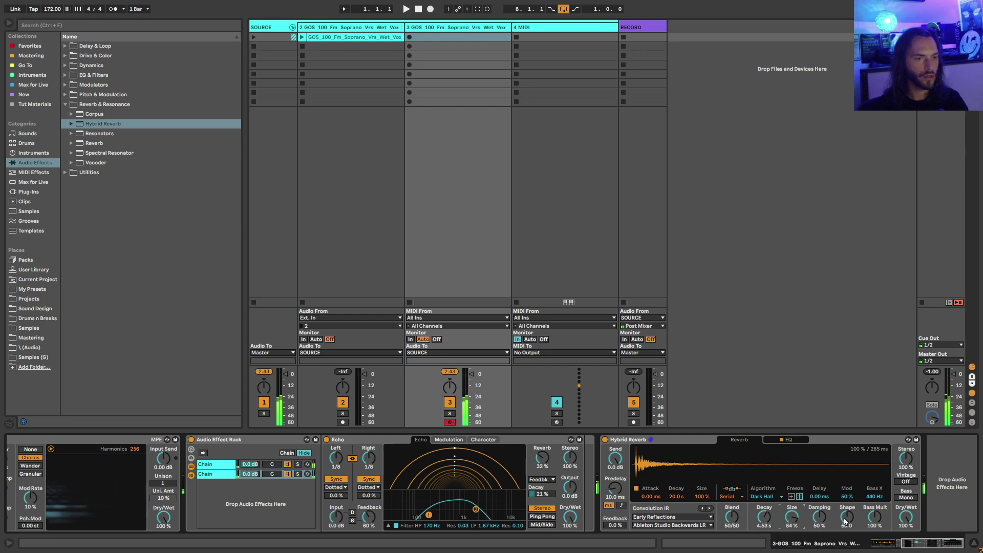
{"action": "left_click_drag", "start_coordinate": [839, 518], "coordinate": [874, 501]}
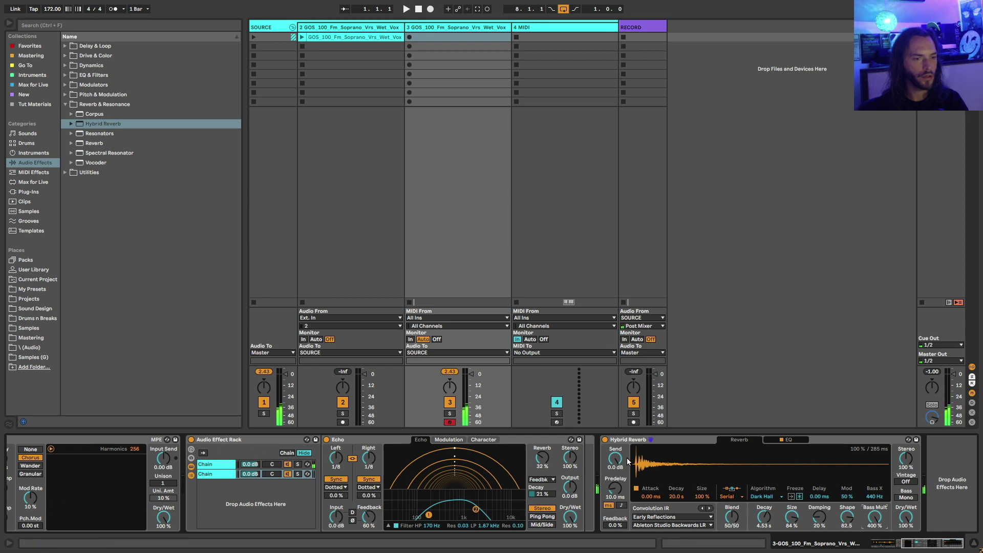
{"action": "key", "text": "0"}
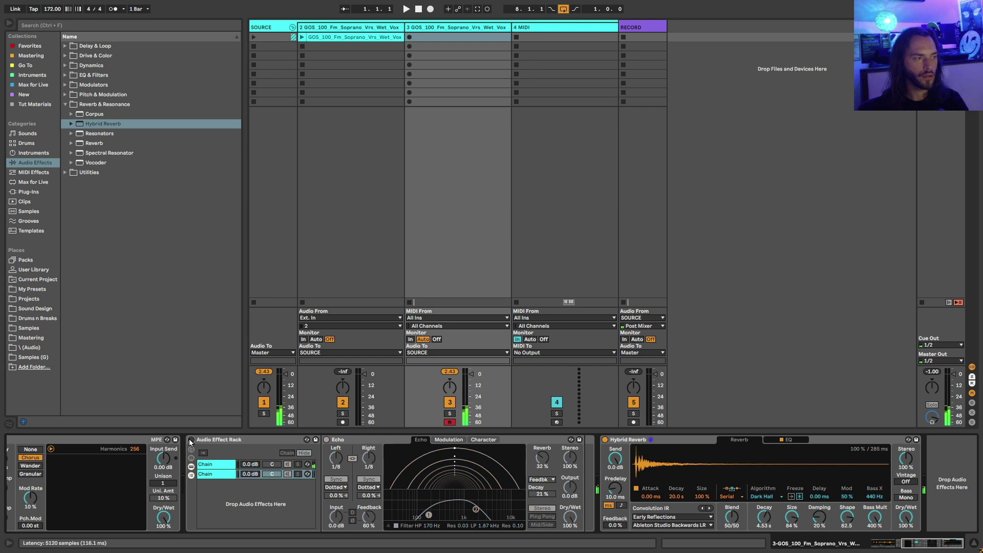
Load the Textures IR JetWashBlanket into Hybrid Reverb and shorten its decay to 10 s.
{"action": "left_click", "coordinate": [672, 517]}
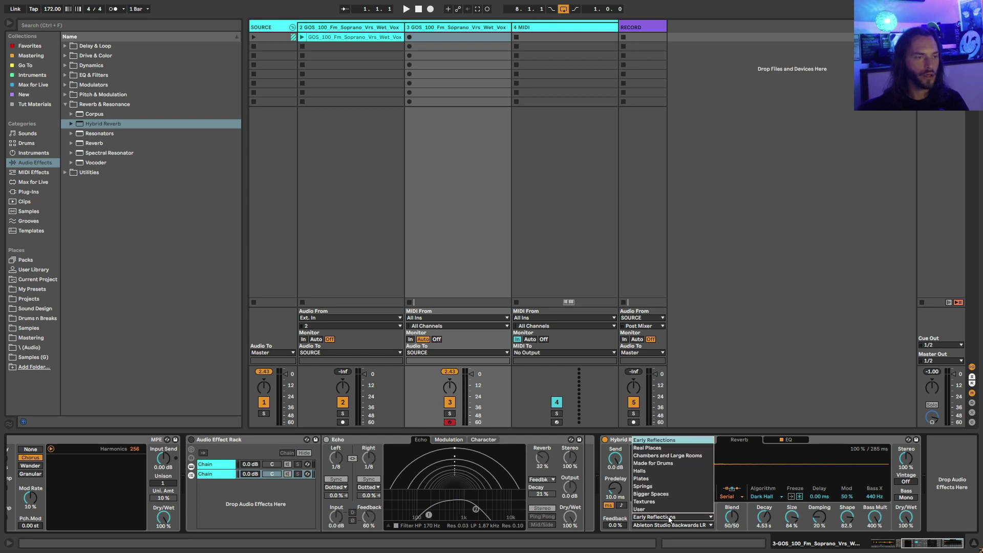
{"action": "left_click", "coordinate": [670, 518]}
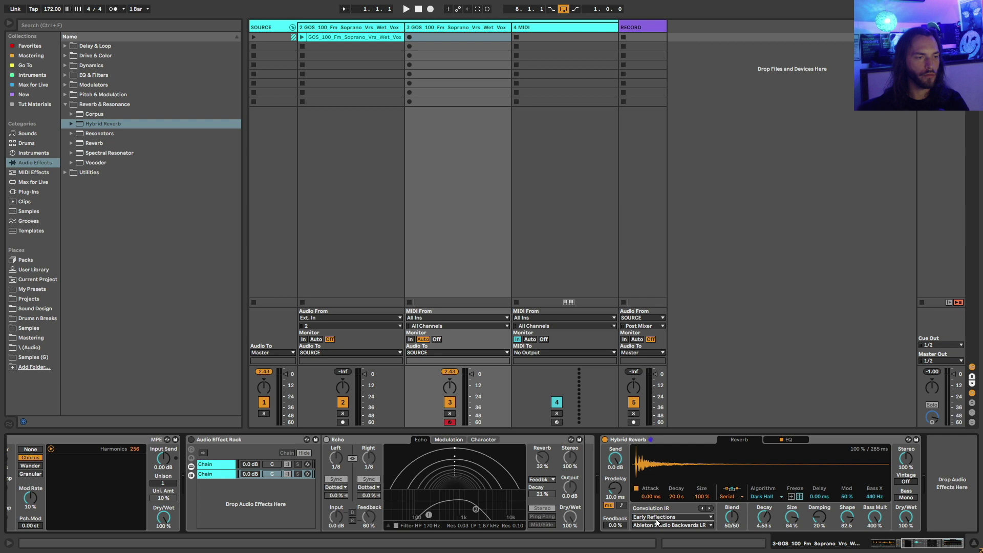
{"action": "left_click", "coordinate": [676, 517]}
{"action": "left_click", "coordinate": [679, 518]}
{"action": "left_click", "coordinate": [675, 518]}
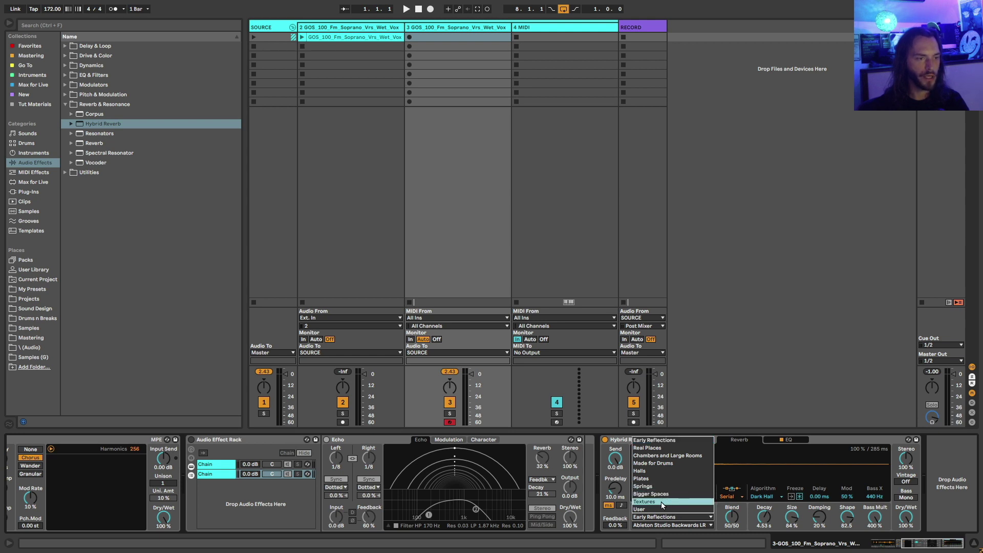
{"action": "left_click", "coordinate": [661, 501]}
{"action": "left_click", "coordinate": [662, 523]}
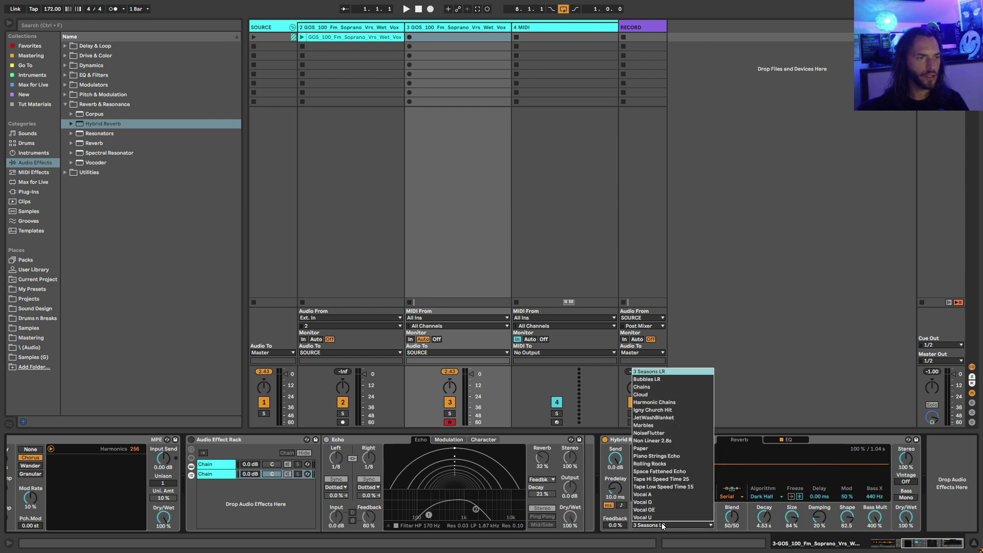
{"action": "left_click", "coordinate": [674, 417]}
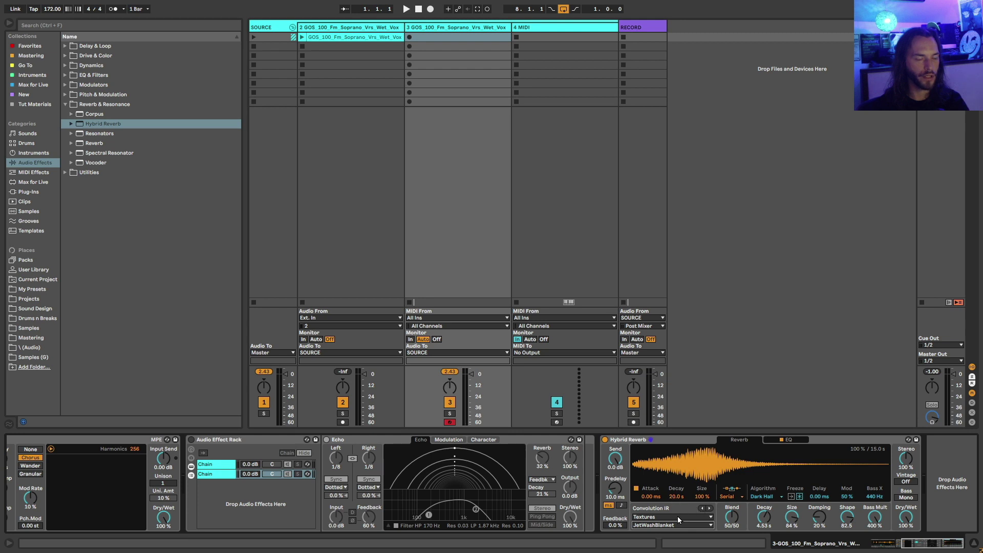
{"action": "left_click_drag", "start_coordinate": [674, 497], "coordinate": [674, 520]}
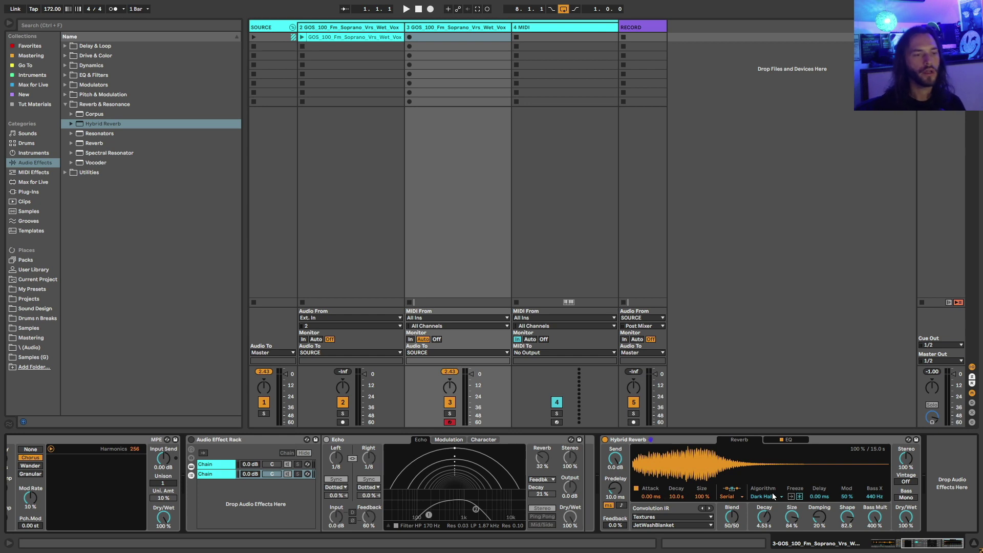
Switch Hybrid Reverb's algorithm to Shimmer and set its Dry/Wet to 0 %.
{"action": "left_click", "coordinate": [763, 497]}
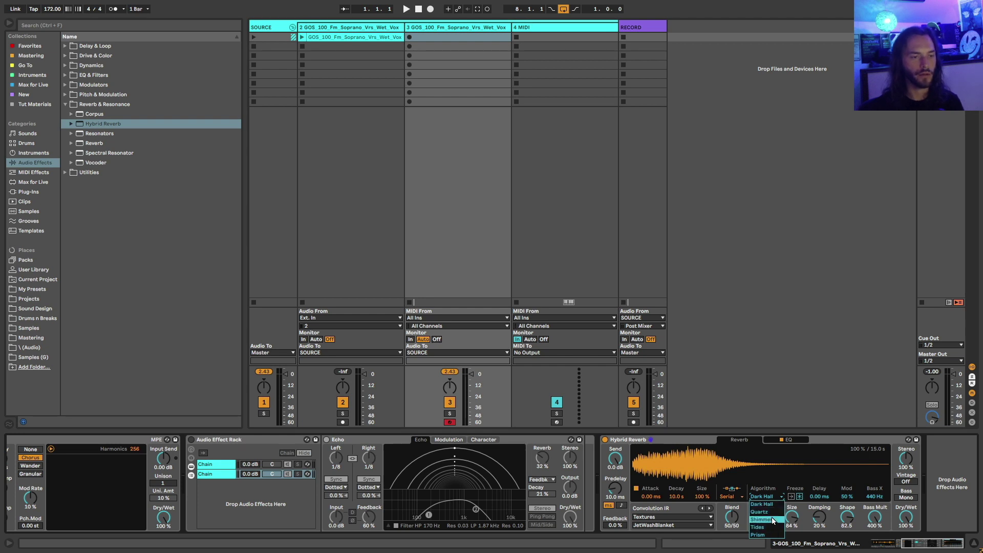
{"action": "left_click", "coordinate": [772, 519]}
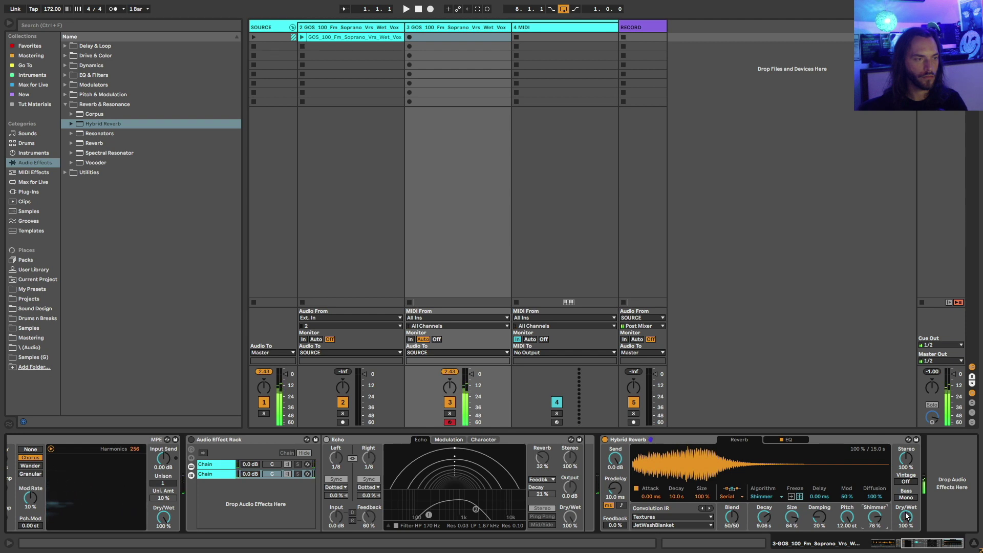
{"action": "left_click_drag", "start_coordinate": [906, 517], "coordinate": [905, 550]}
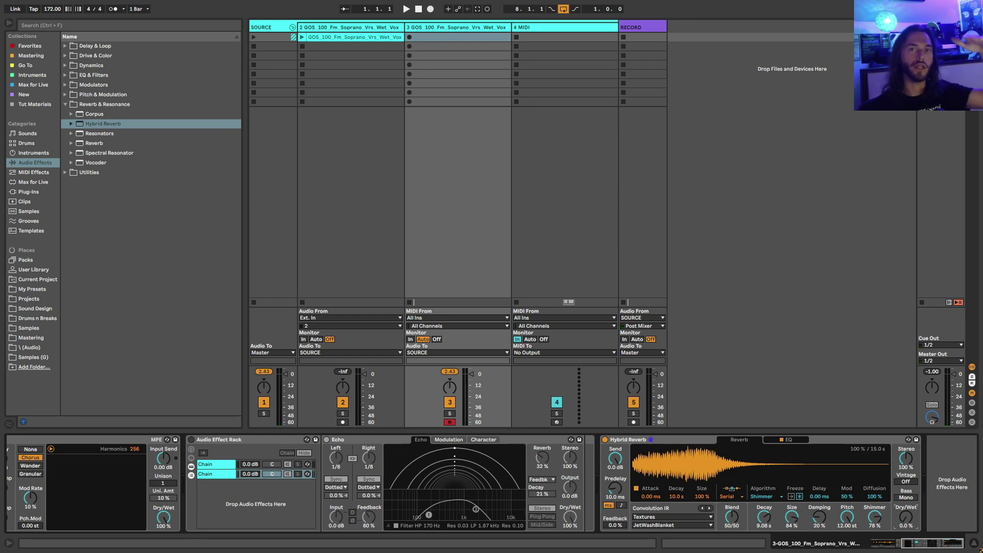
Raise Hybrid Reverb Dry/Wet to 45 % and re-enable the Audio Effect Rack.
{"action": "left_click_drag", "start_coordinate": [905, 517], "coordinate": [906, 484]}
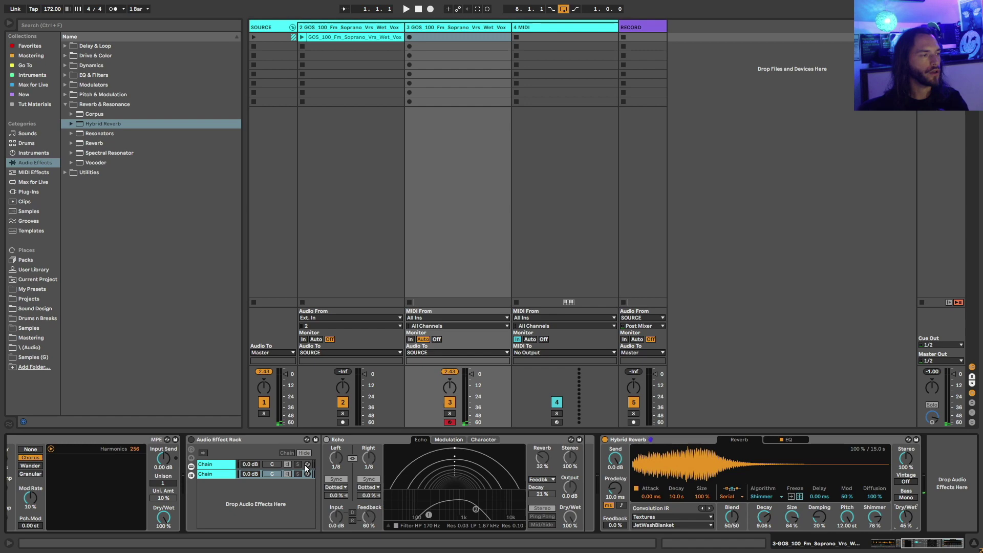
{"action": "left_click", "coordinate": [192, 439]}
{"action": "mouse_move", "coordinate": [947, 545]}
{"action": "left_mouse_down"}
{"action": "mouse_move", "coordinate": [925, 545]}
{"action": "mouse_move", "coordinate": [947, 548]}
{"action": "left_mouse_up"}
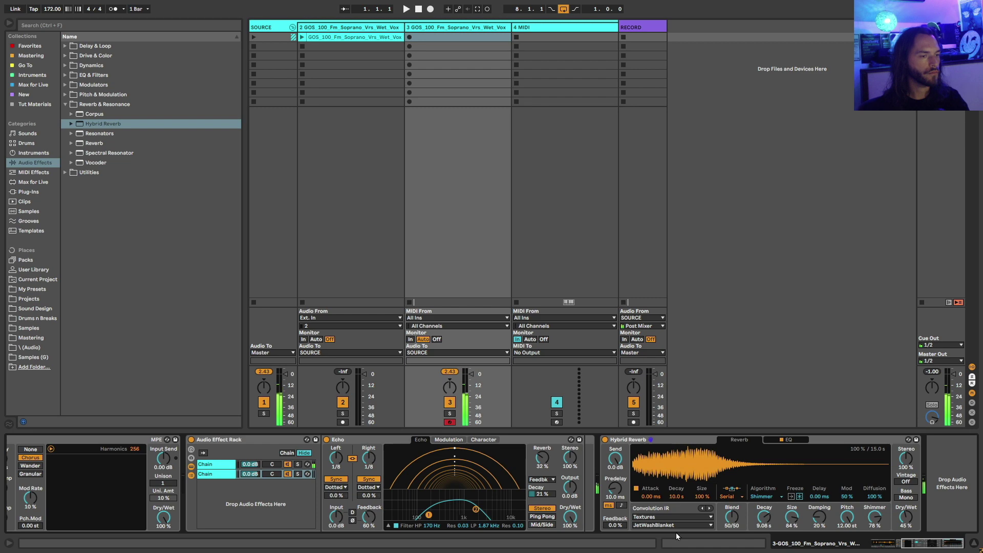
{"action": "left_click_drag", "start_coordinate": [909, 544], "coordinate": [837, 550]}
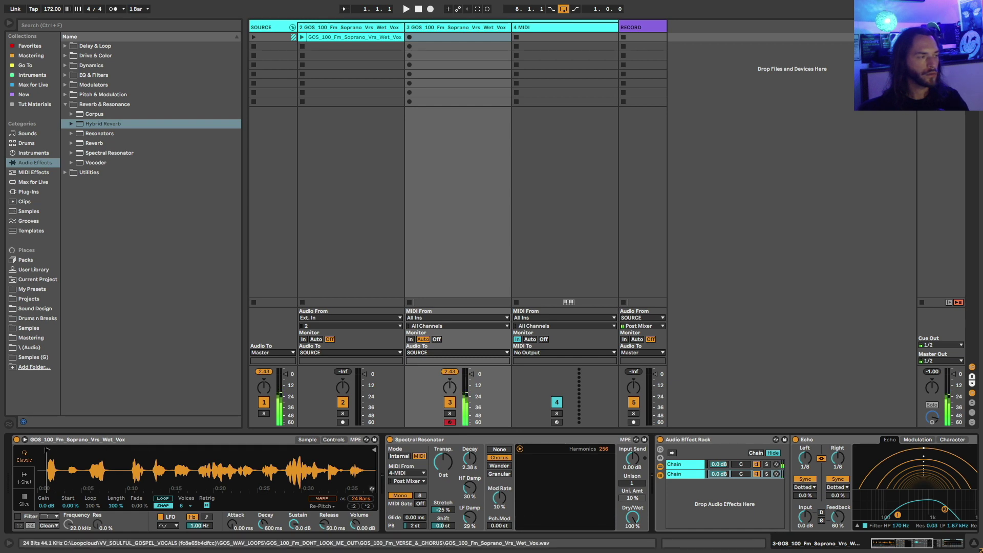
Move the vocal sample's Simpler start point to about 0:12 and adjust a device control.
{"action": "left_click_drag", "start_coordinate": [46, 449], "coordinate": [91, 450]}
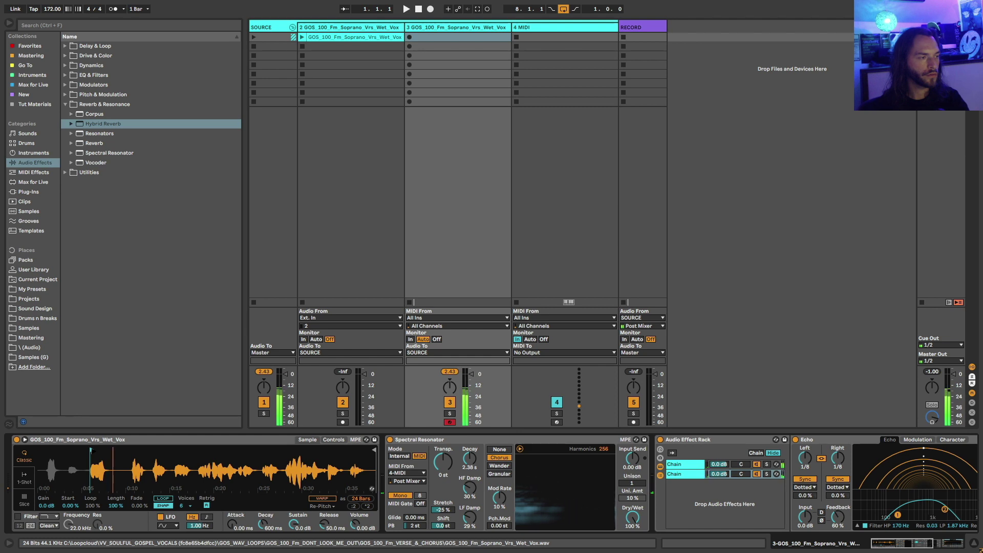
{"action": "mouse_move", "coordinate": [91, 450]}
{"action": "left_mouse_down"}
{"action": "mouse_move", "coordinate": [213, 452]}
{"action": "mouse_move", "coordinate": [200, 453]}
{"action": "left_mouse_up"}
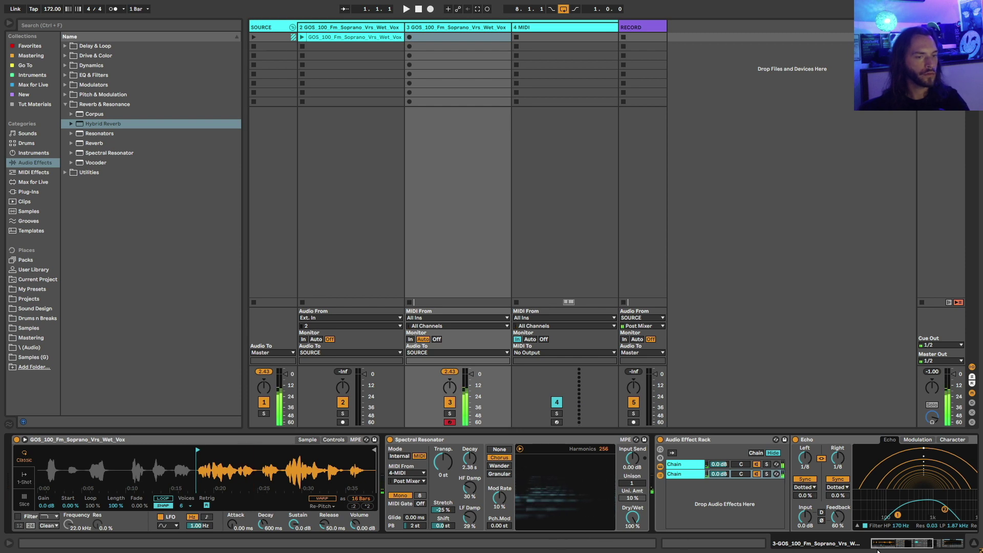
{"action": "left_click_drag", "start_coordinate": [888, 545], "coordinate": [897, 547]}
{"action": "left_click_drag", "start_coordinate": [899, 549], "coordinate": [922, 547]}
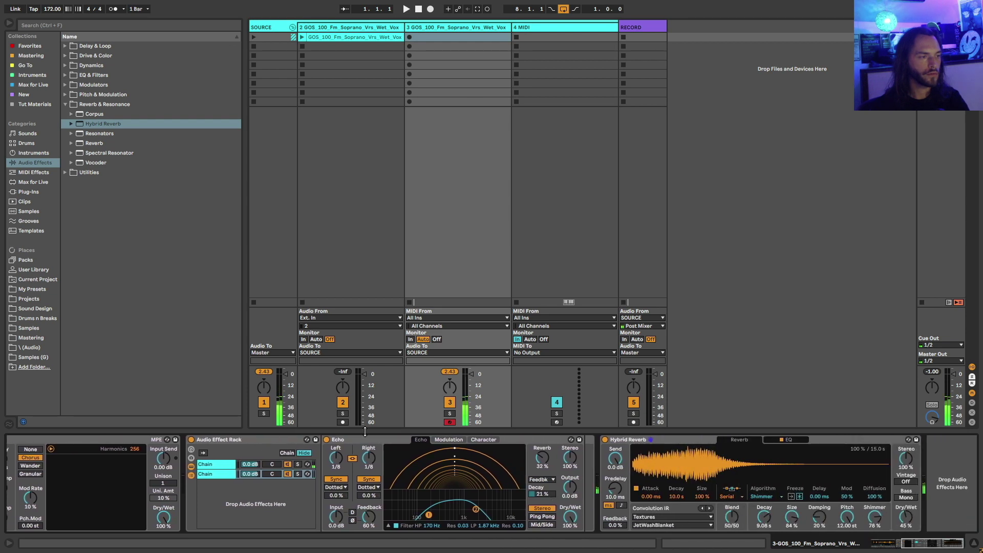
Turn off track 3's Track Activator so it is muted, then adjust a device control.
{"action": "left_click", "coordinate": [451, 404]}
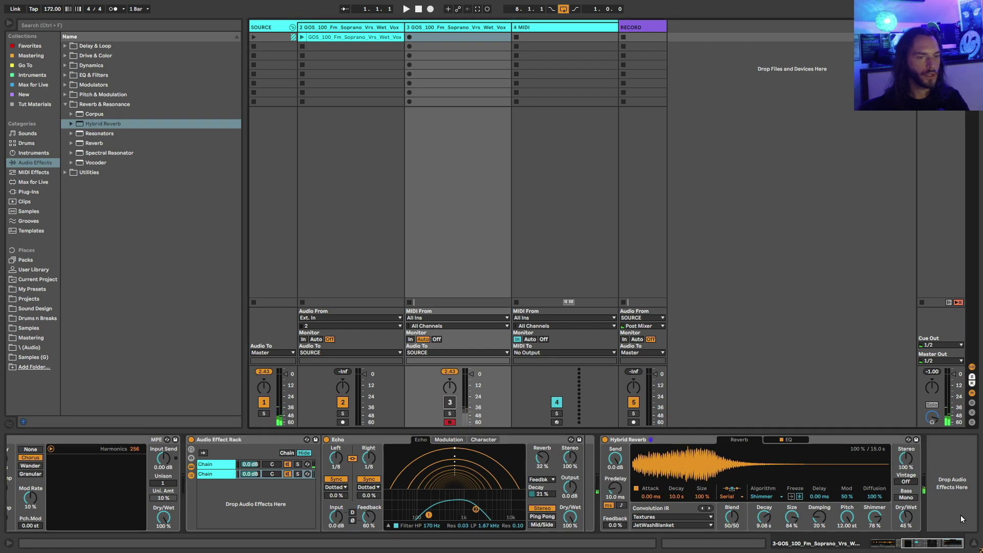
{"action": "mouse_move", "coordinate": [938, 546]}
{"action": "left_mouse_down"}
{"action": "mouse_move", "coordinate": [886, 545]}
{"action": "mouse_move", "coordinate": [932, 551]}
{"action": "left_mouse_up"}
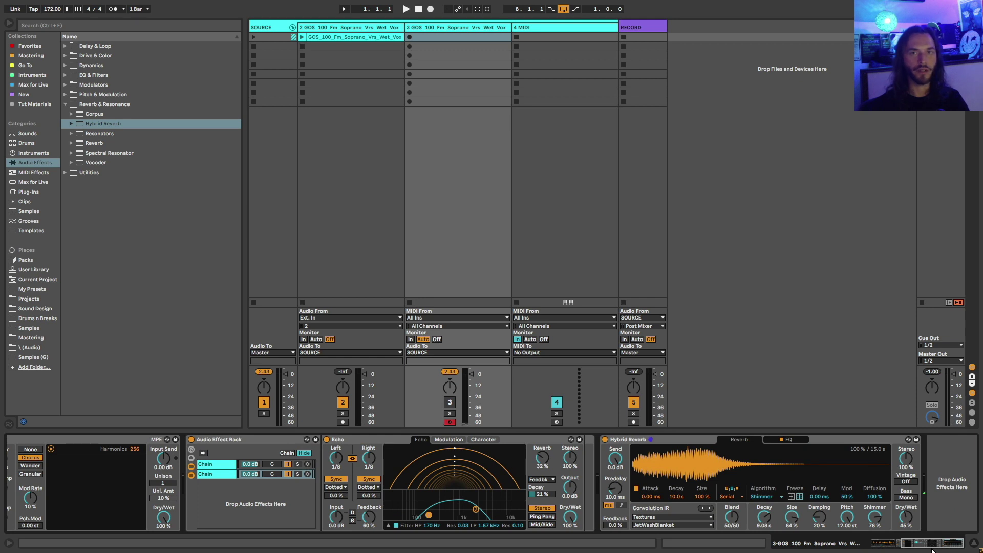